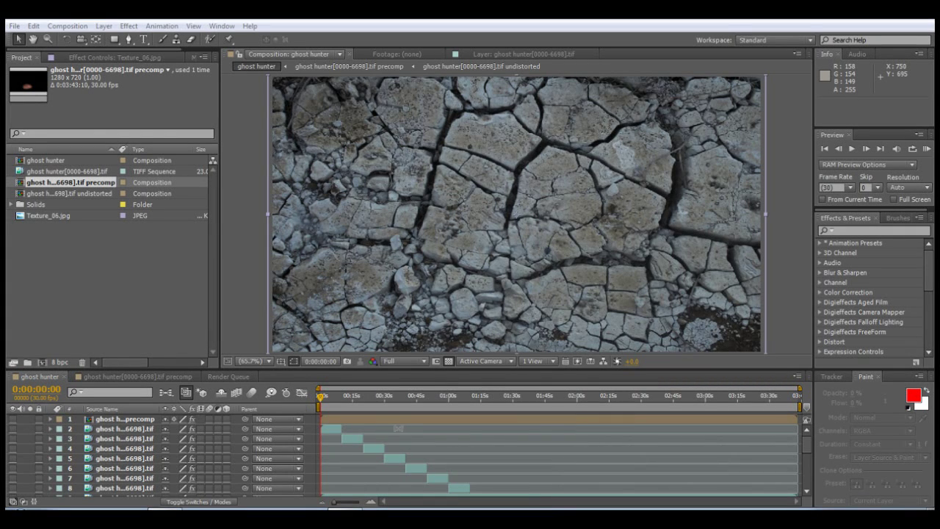
Turn on layer 9's visibility so the footage of the man in the TAPS shirt replaces the cracked-earth texture.
scroll(808, 448, "down", 3)
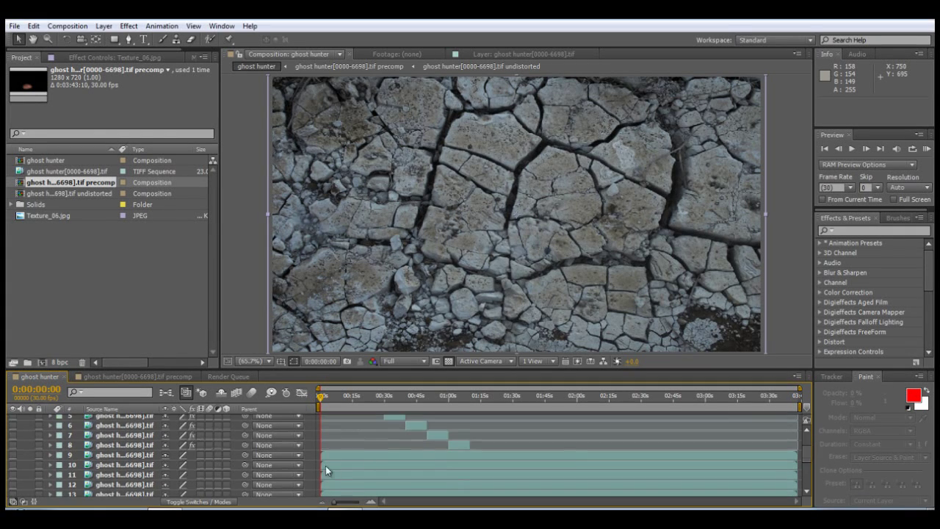
left_click(12, 455)
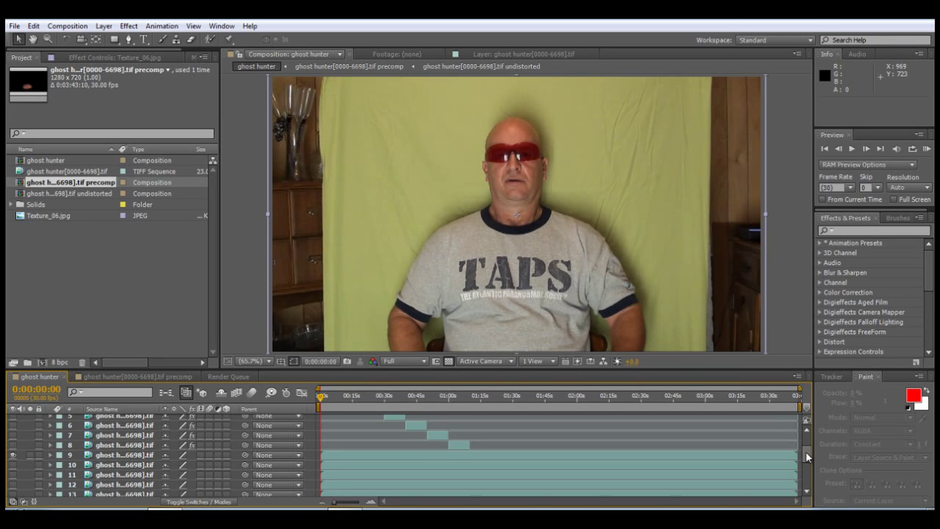
left_click_drag(806, 451, 806, 461)
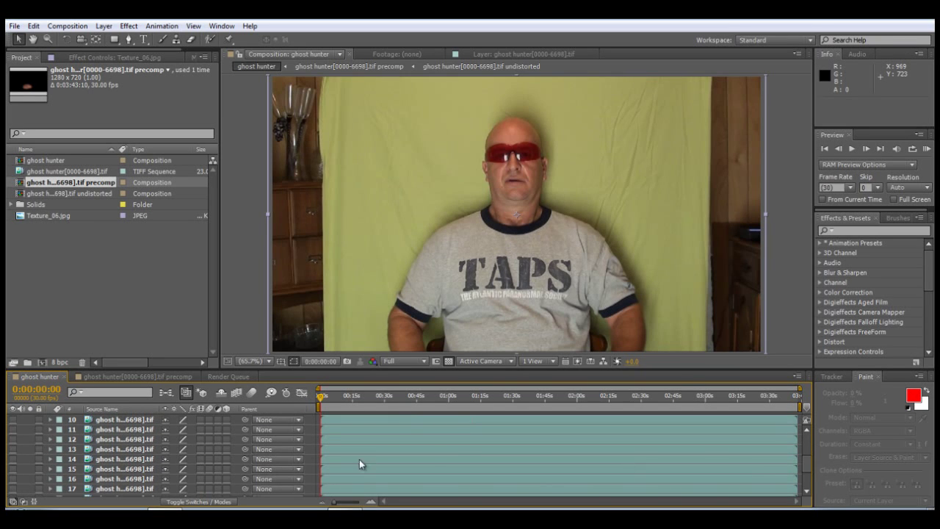
left_click_drag(807, 464, 805, 442)
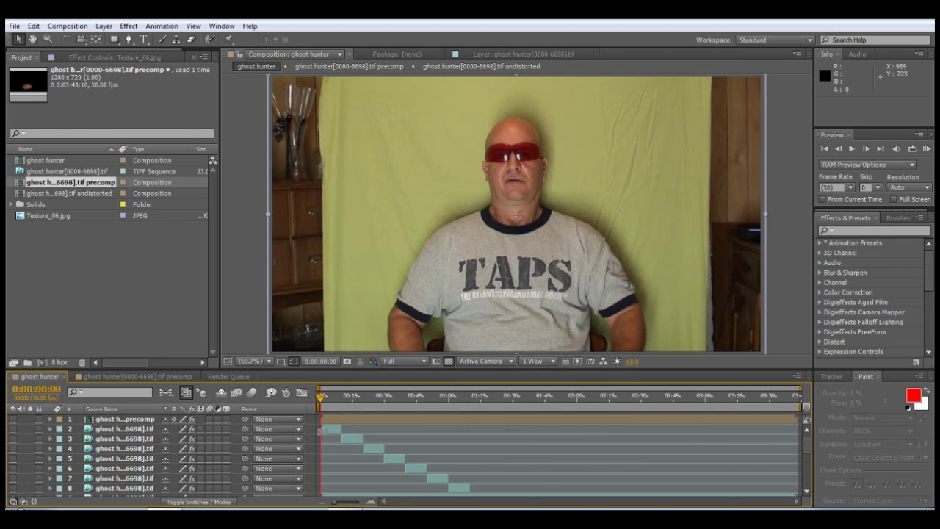
left_click(805, 470)
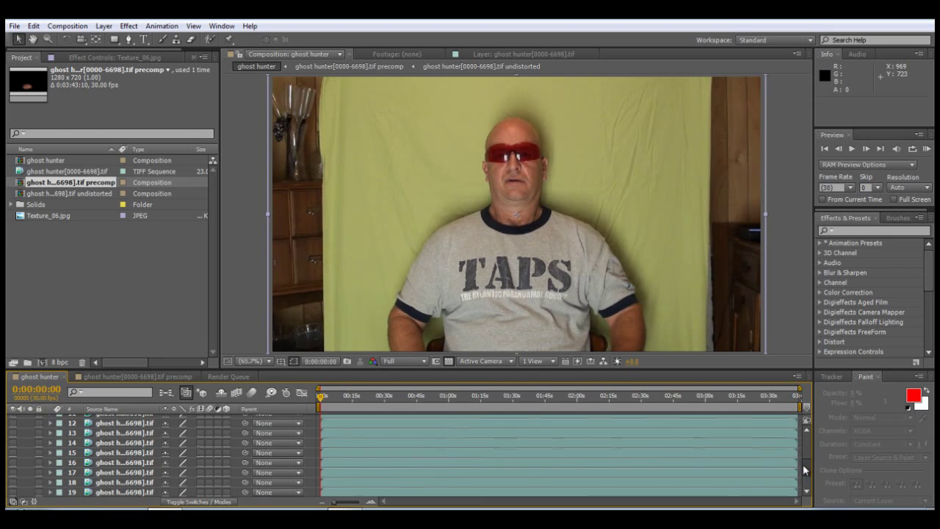
left_click(805, 446)
scroll(805, 443, "down", 1)
scroll(805, 443, "up", 1)
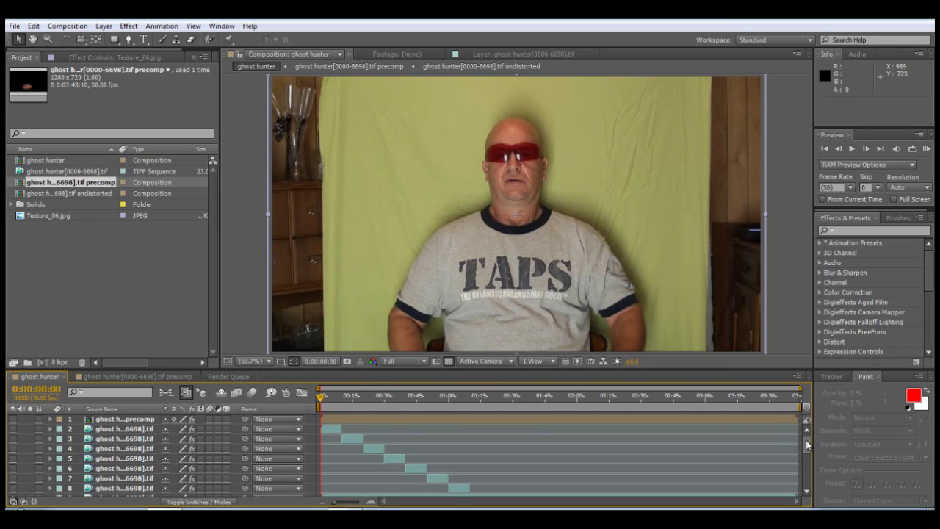
scroll(806, 444, "down", 3)
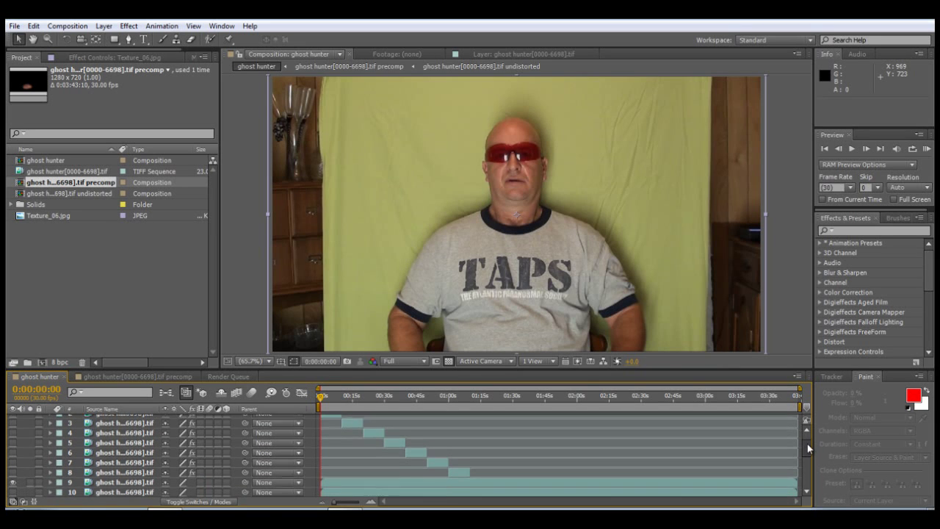
scroll(808, 450, "down", 2)
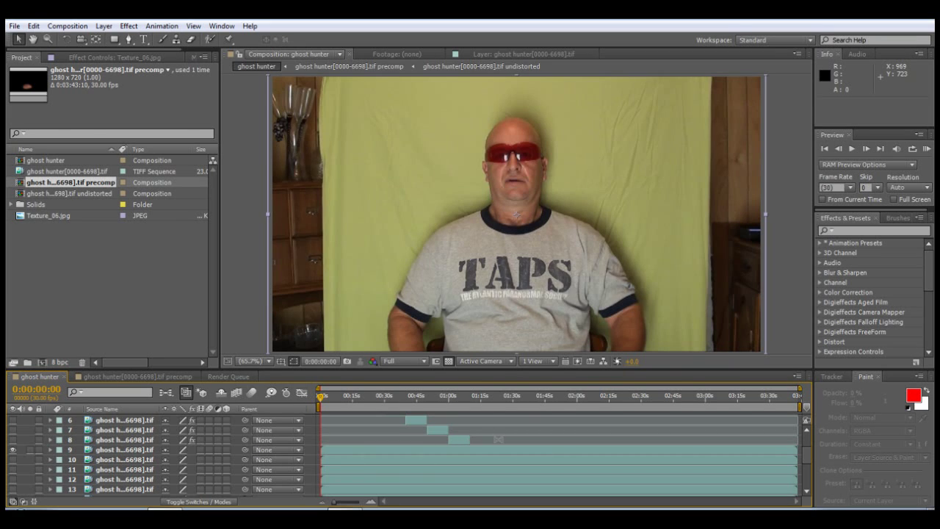
left_click(109, 451)
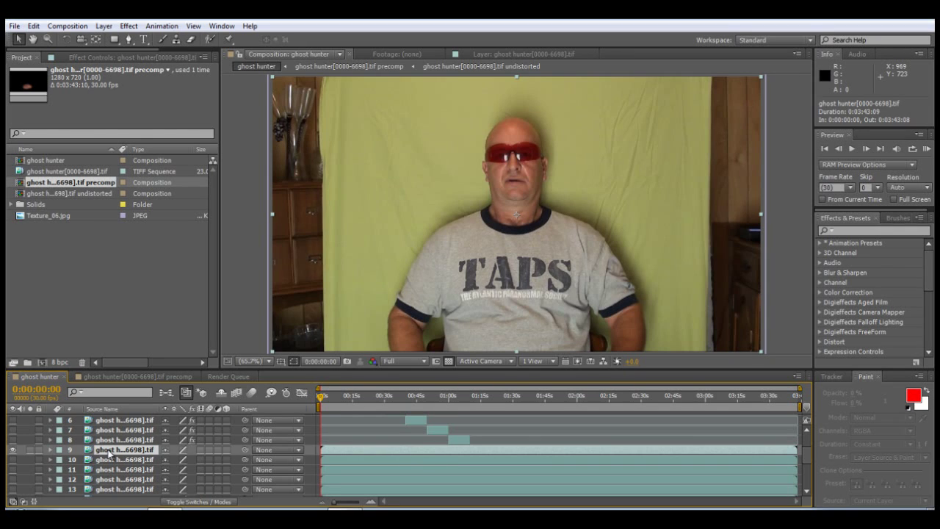
Paint Roto Brush foreground strokes over the man's shirt in layer 9's Layer panel.
left_click(210, 40)
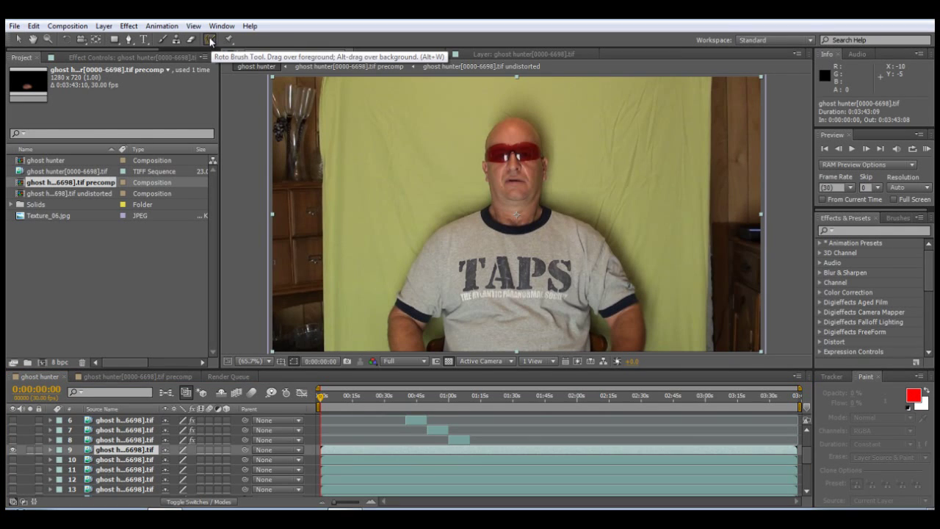
double_click(503, 250)
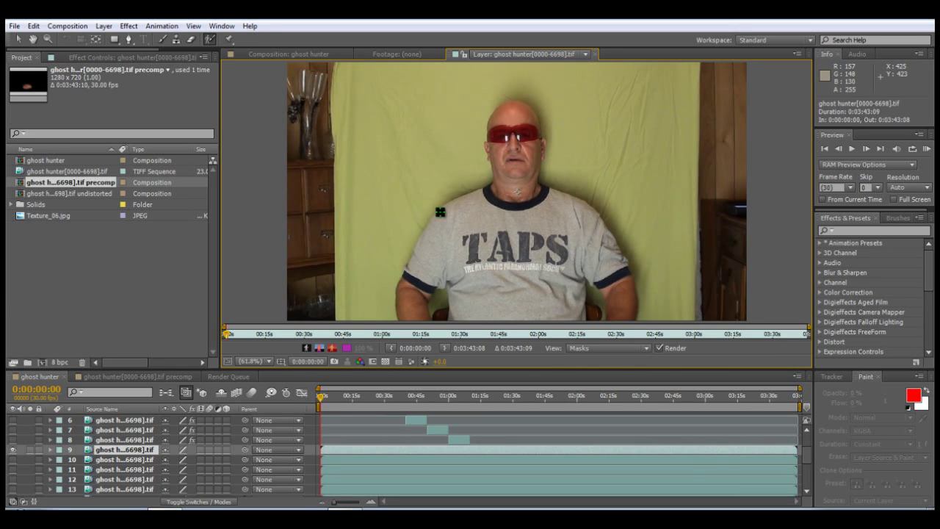
mouse_move(479, 206)
left_mouse_down()
mouse_move(463, 222)
mouse_move(521, 294)
mouse_move(572, 210)
mouse_move(564, 242)
left_mouse_up()
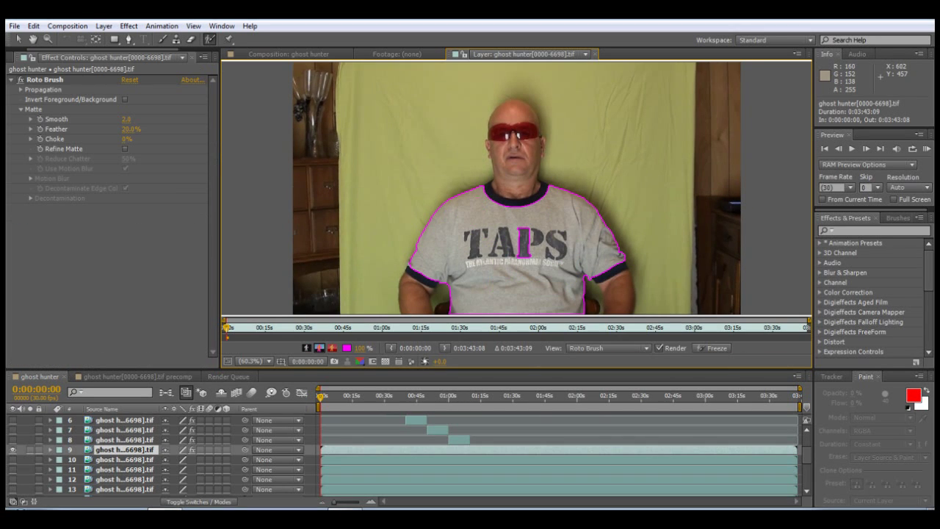
left_click_drag(525, 227, 529, 230)
left_click(303, 362)
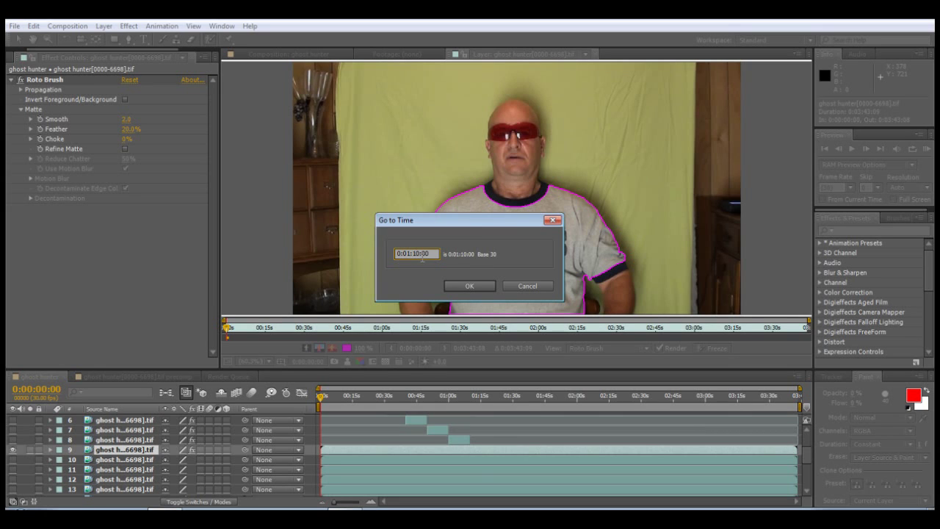
Set layer 9's in-point at 0:01:10:00, then move to frame 0:01:14:04.
left_click(464, 286)
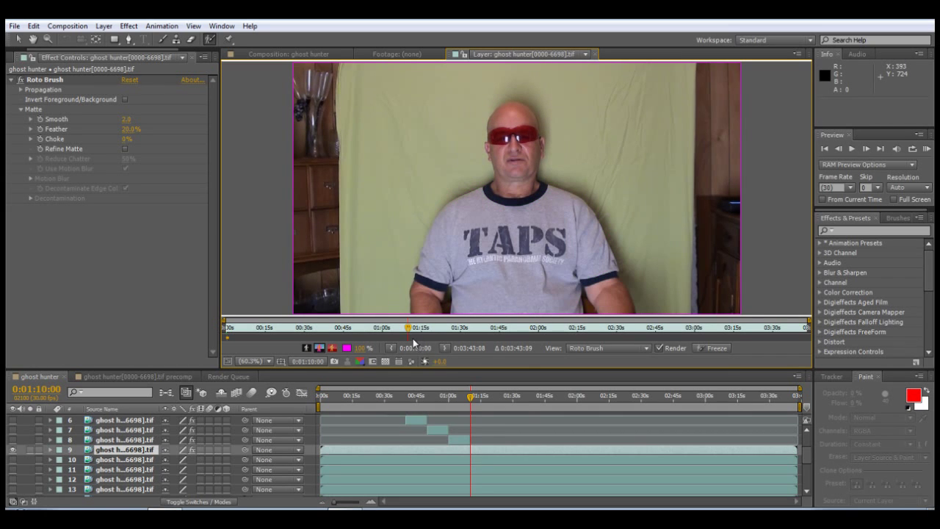
left_click(391, 350)
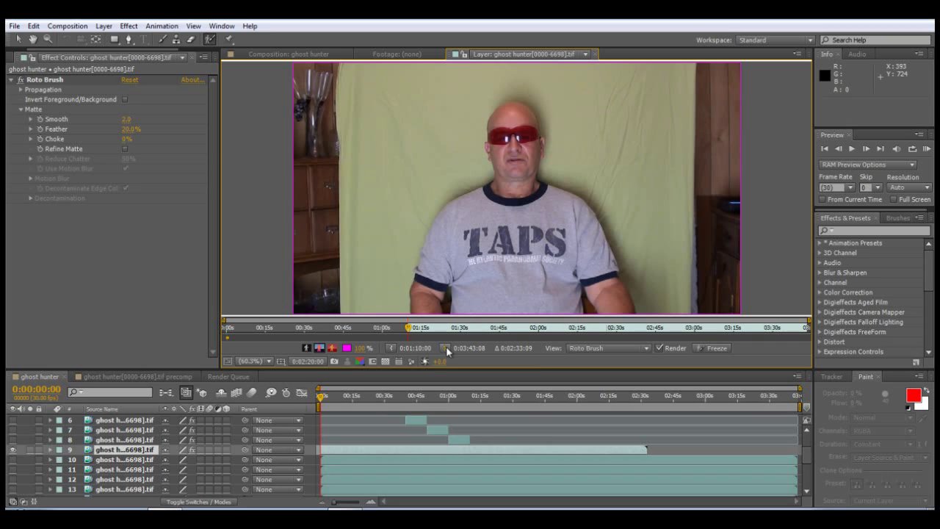
left_click(307, 361)
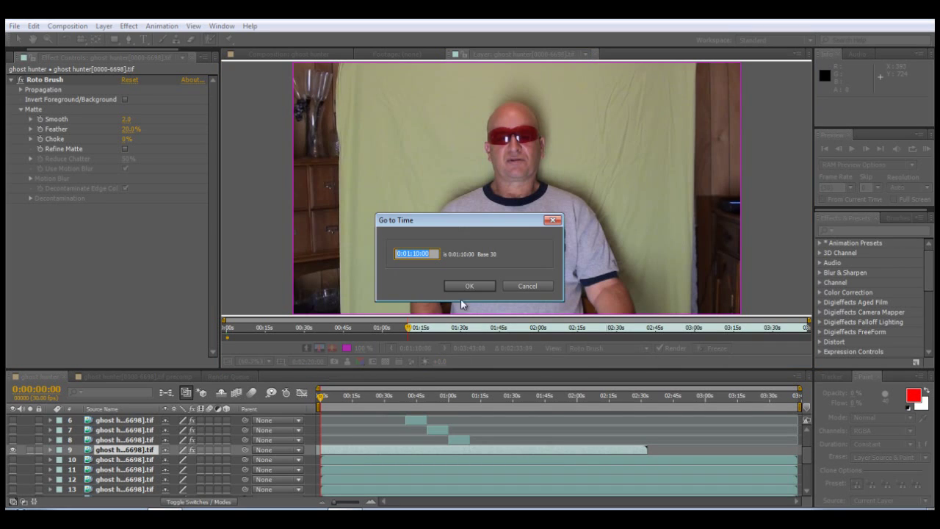
left_click(412, 252)
left_click(464, 285)
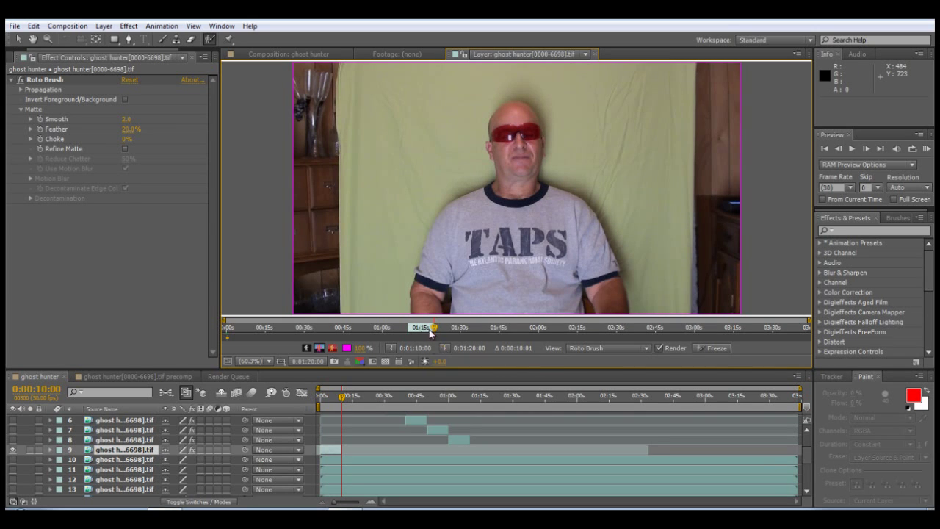
left_click_drag(436, 330, 419, 330)
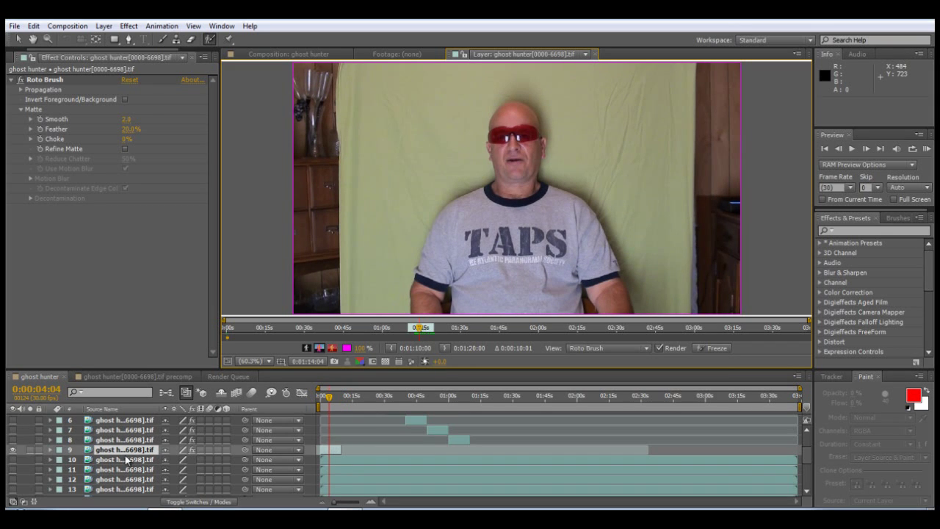
Extend the Roto Brush foreground across the man's chest, then slide layer 9's clip after layer 8's.
left_click_drag(468, 212, 486, 279)
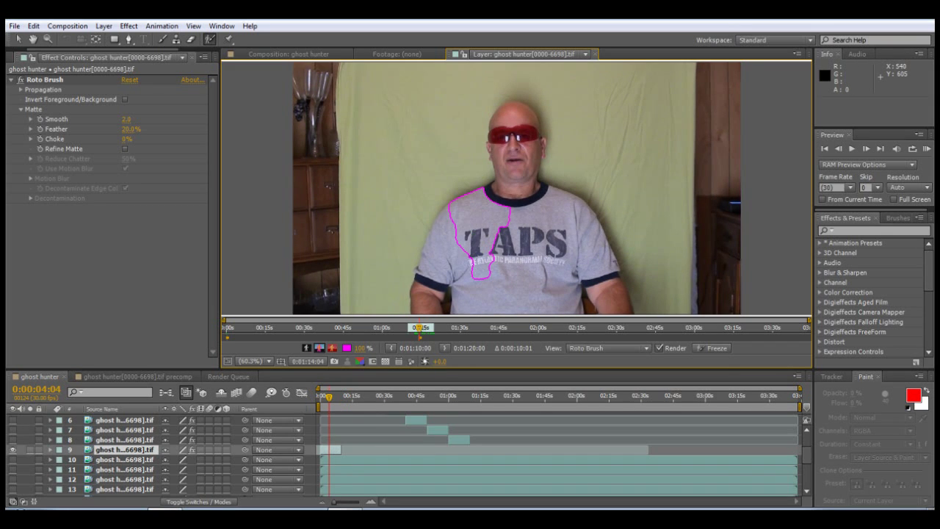
mouse_move(511, 215)
left_mouse_down()
mouse_move(565, 215)
mouse_move(591, 257)
mouse_move(481, 292)
mouse_move(440, 253)
mouse_move(451, 258)
left_mouse_up()
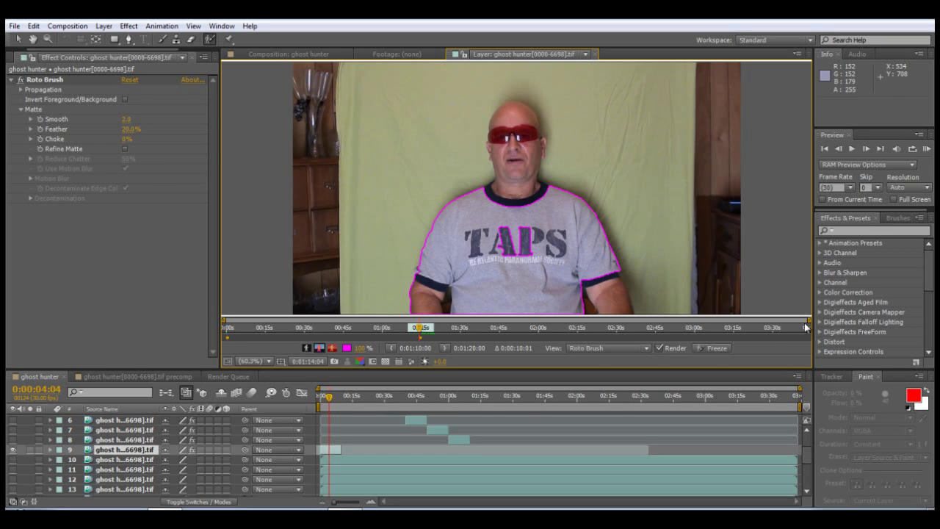
left_click_drag(808, 321, 507, 325)
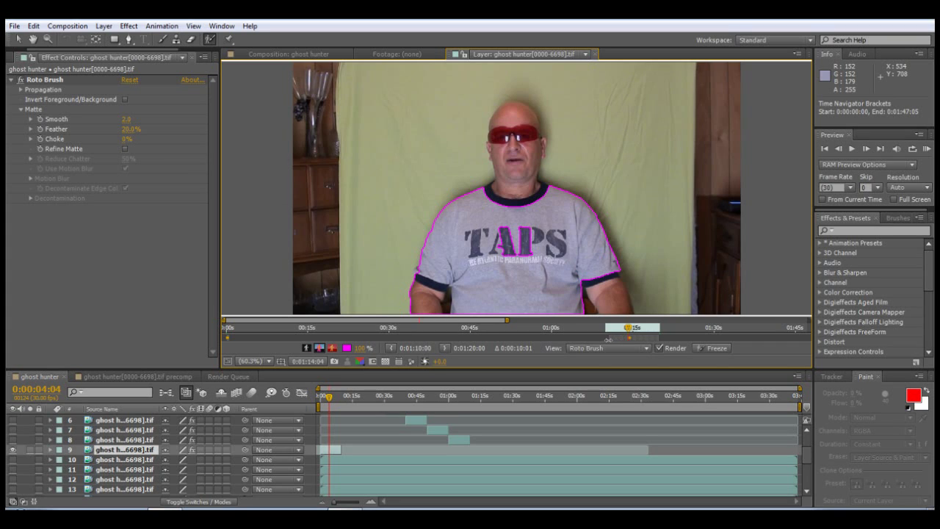
left_click_drag(628, 328, 610, 333)
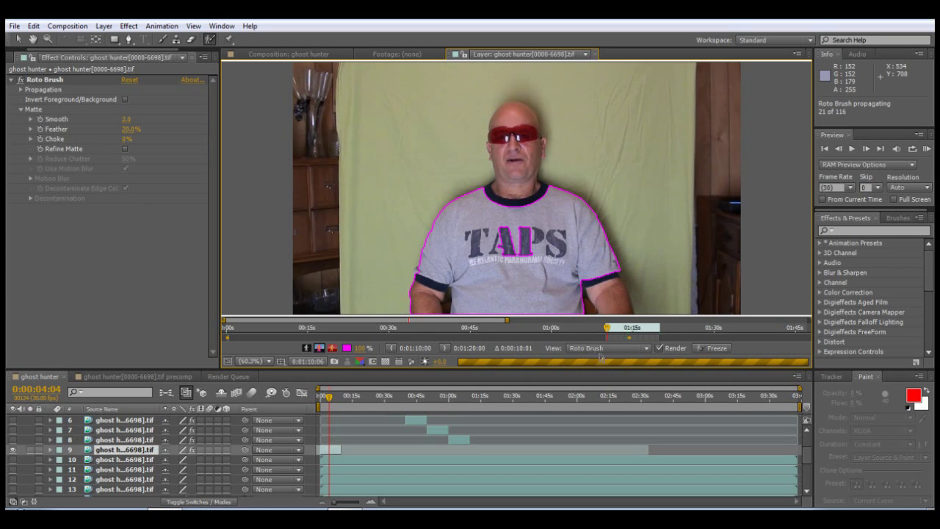
left_click(606, 328)
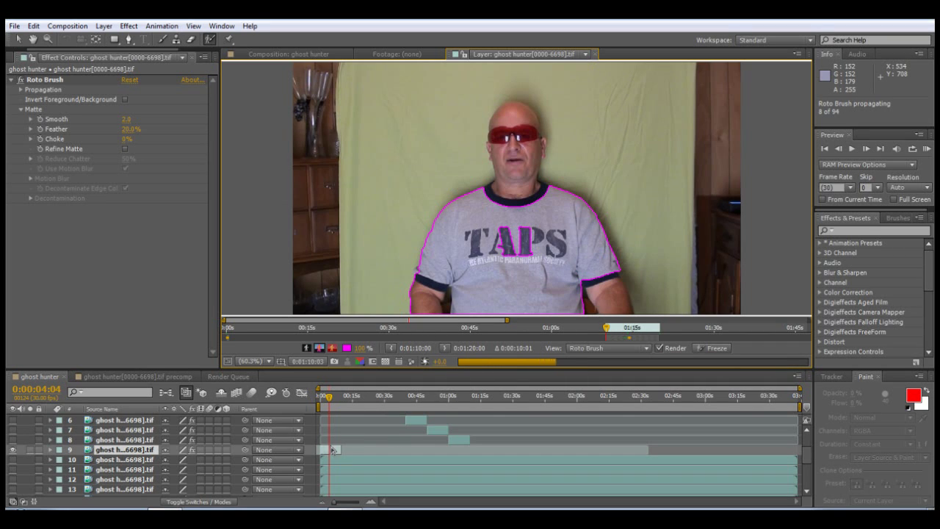
left_click_drag(333, 449, 484, 450)
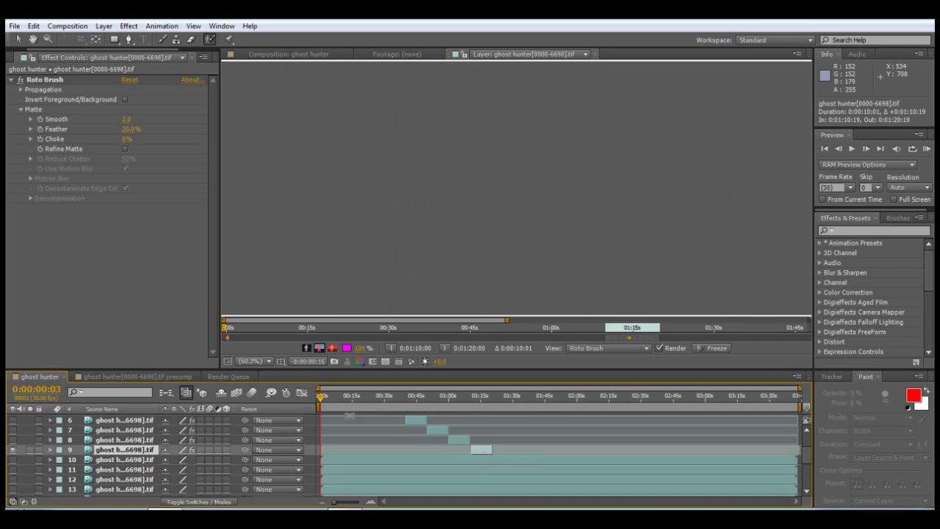
Zoom into the Timeline and put the playhead at 0:01:10:00.
left_click(370, 502)
left_click(370, 501)
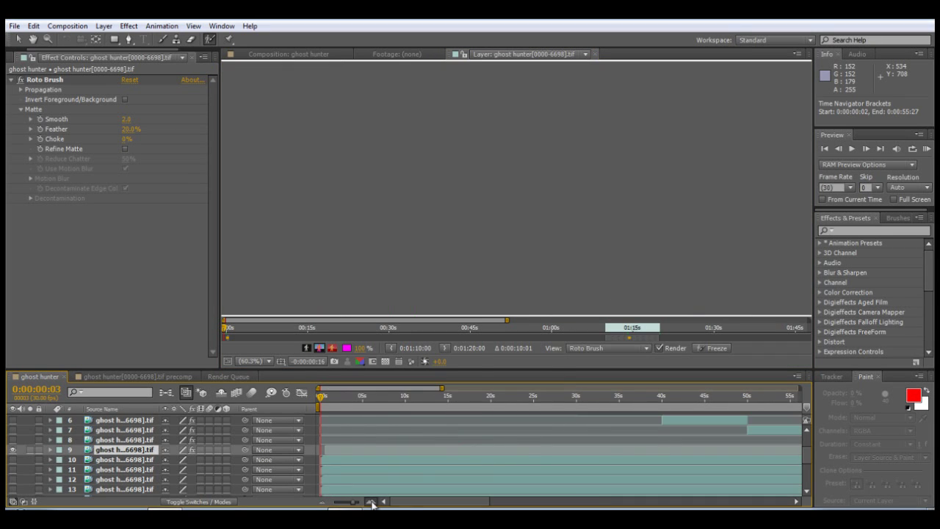
left_click(370, 502)
left_click_drag(404, 502, 518, 502)
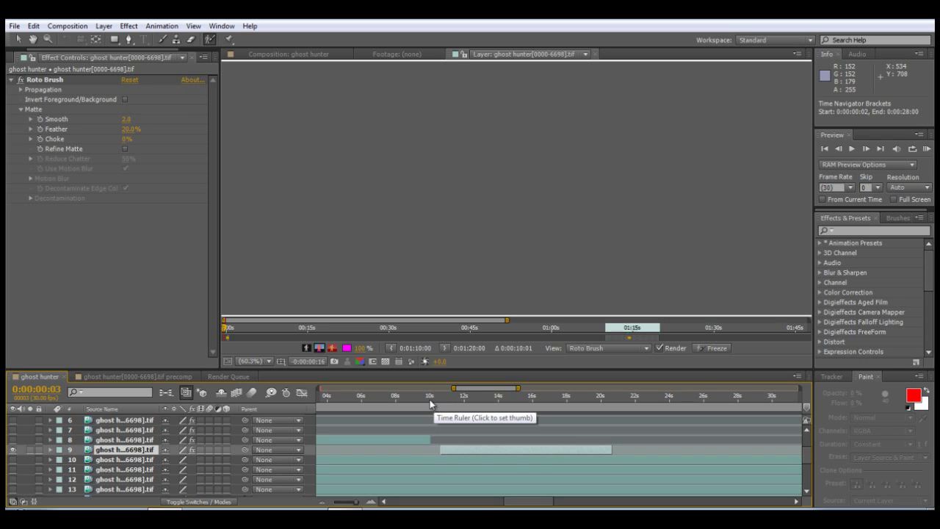
left_click(430, 399)
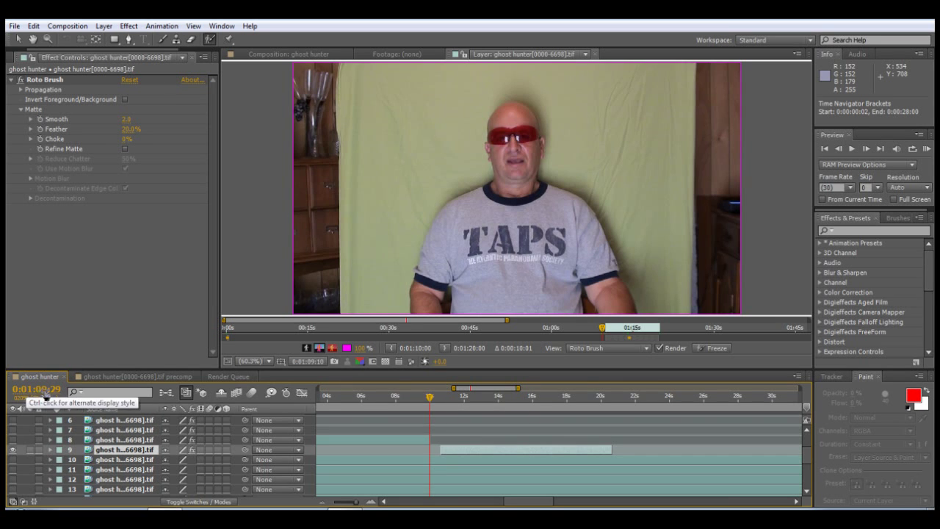
left_click(432, 399)
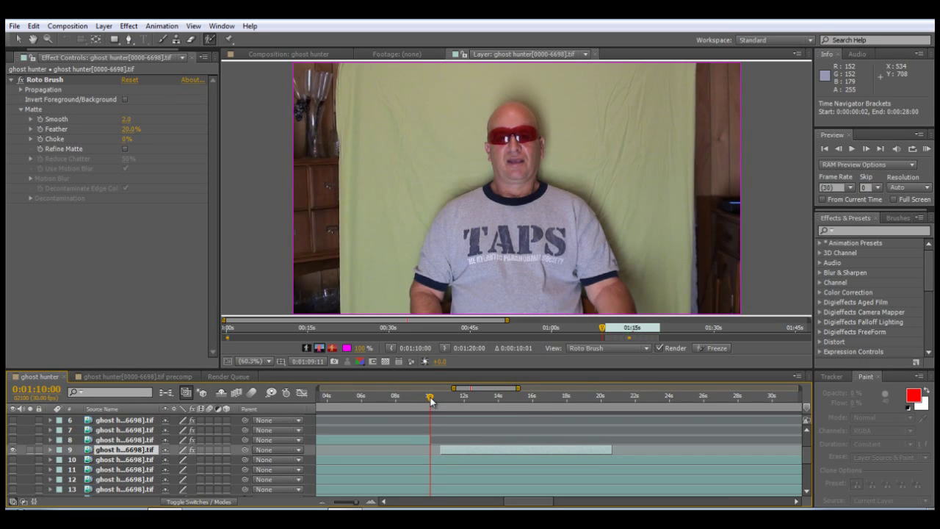
Snap layer 9's in-point to 0:01:10:00, then step back to 0:01:09:19.
left_click_drag(491, 448, 480, 450)
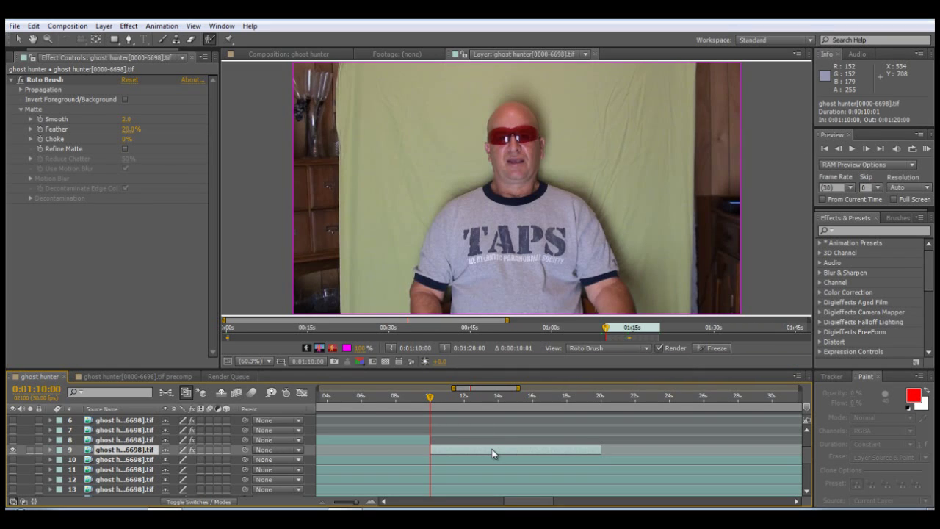
left_click(429, 399)
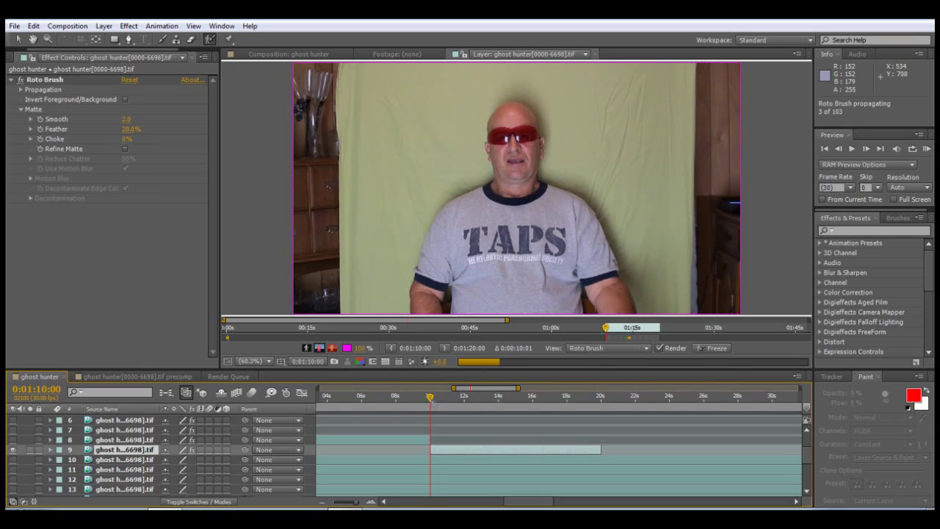
left_click(428, 398)
left_click(424, 399)
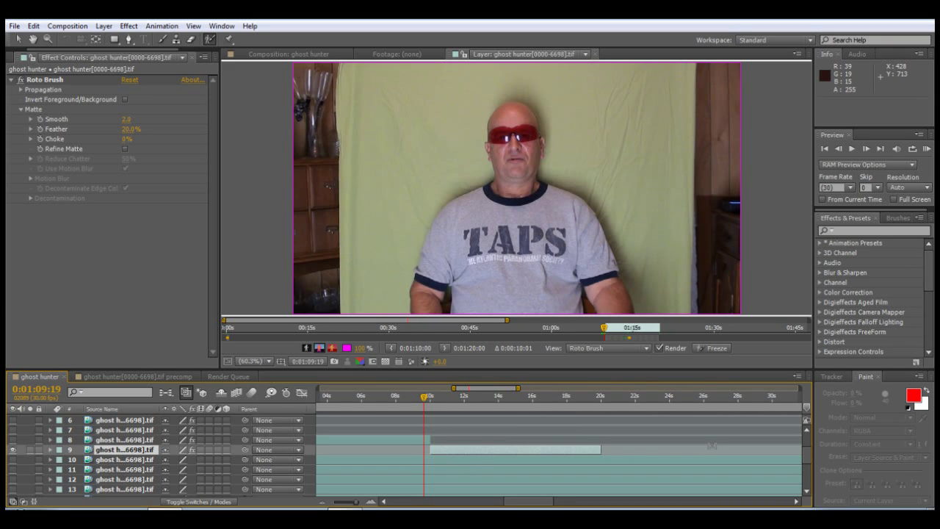
scroll(806, 454, "down", 2)
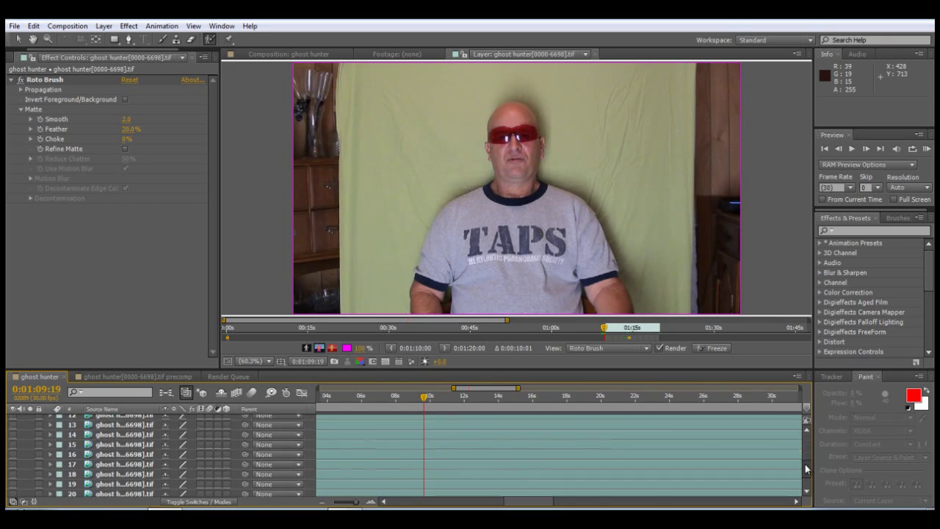
scroll(805, 455, "up", 3)
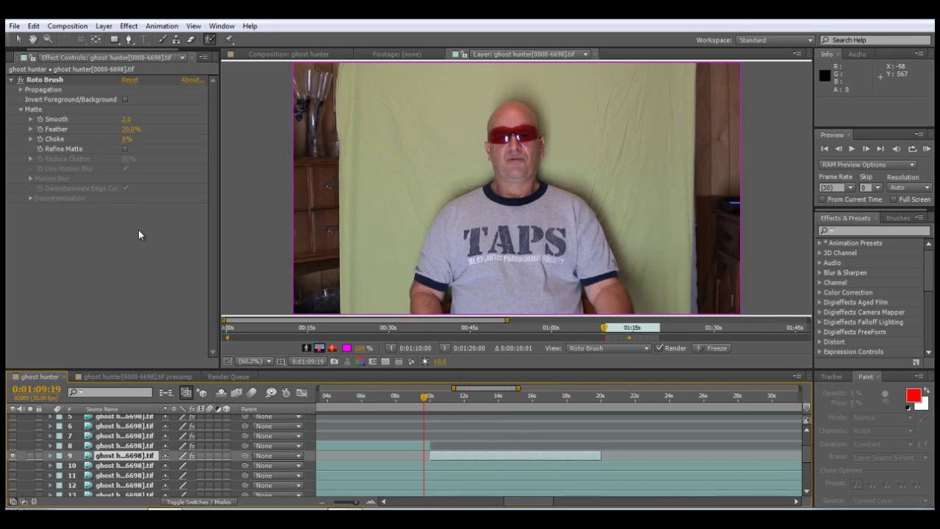
left_click(13, 455)
left_click_drag(427, 400, 394, 400)
left_click(13, 445)
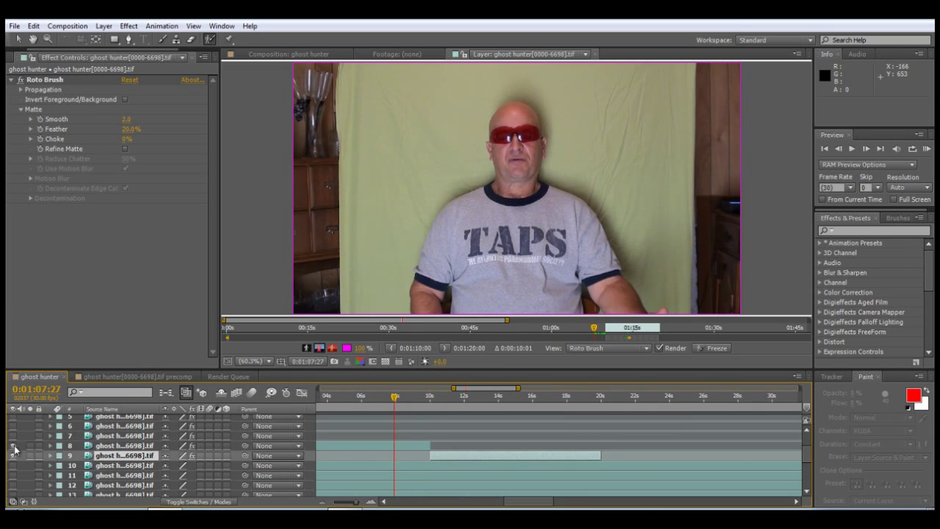
left_click_drag(395, 397, 390, 398)
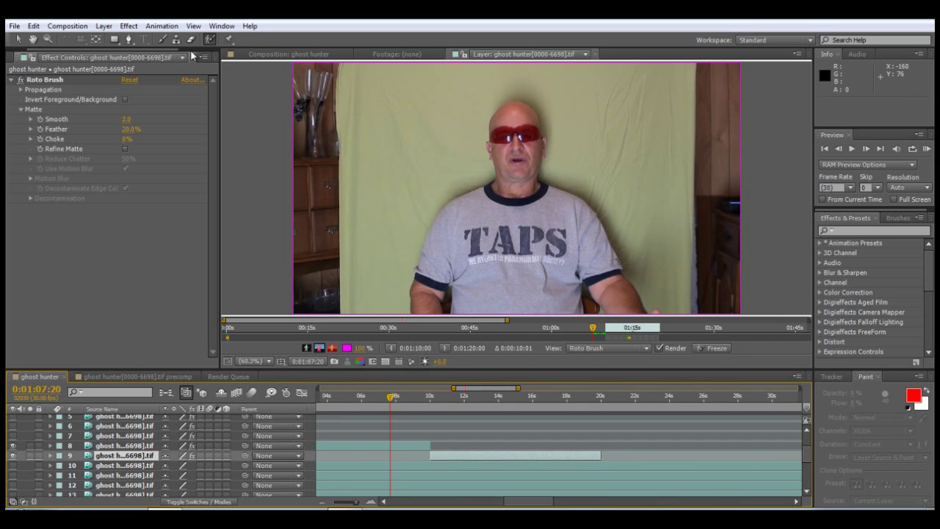
left_click(293, 53)
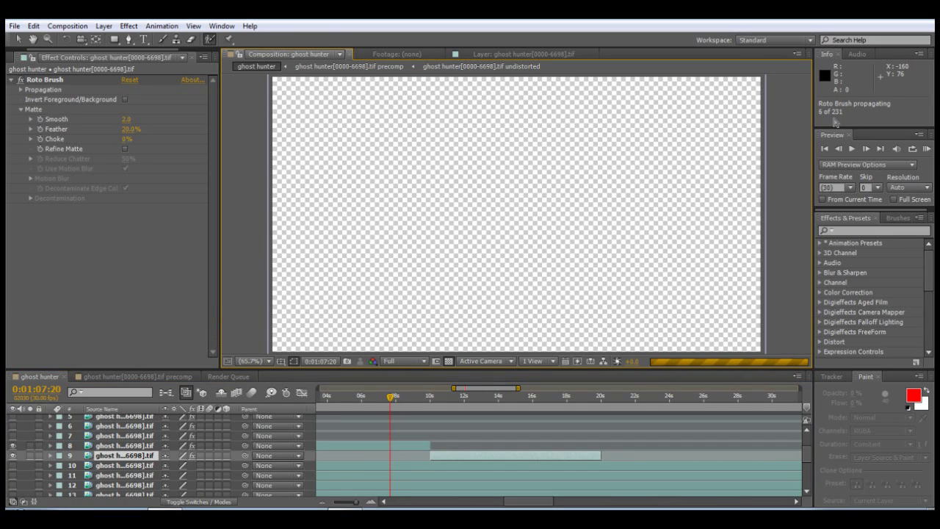
left_click(13, 450)
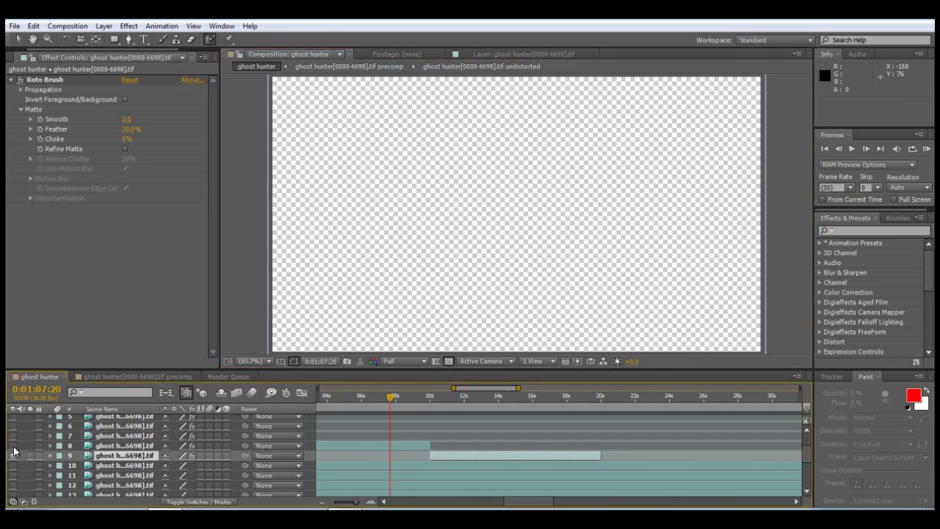
mouse_move(390, 398)
left_mouse_down()
mouse_move(438, 398)
mouse_move(430, 398)
left_mouse_up()
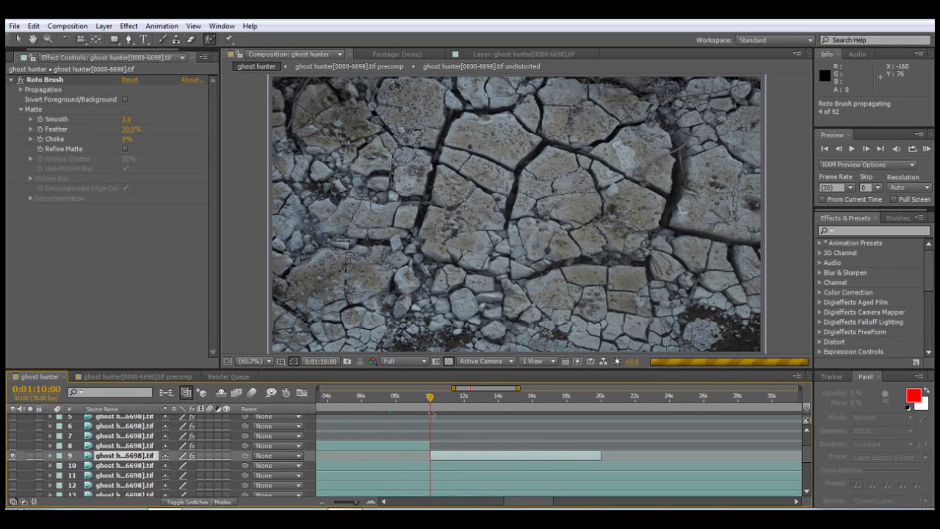
left_click_drag(528, 506, 489, 506)
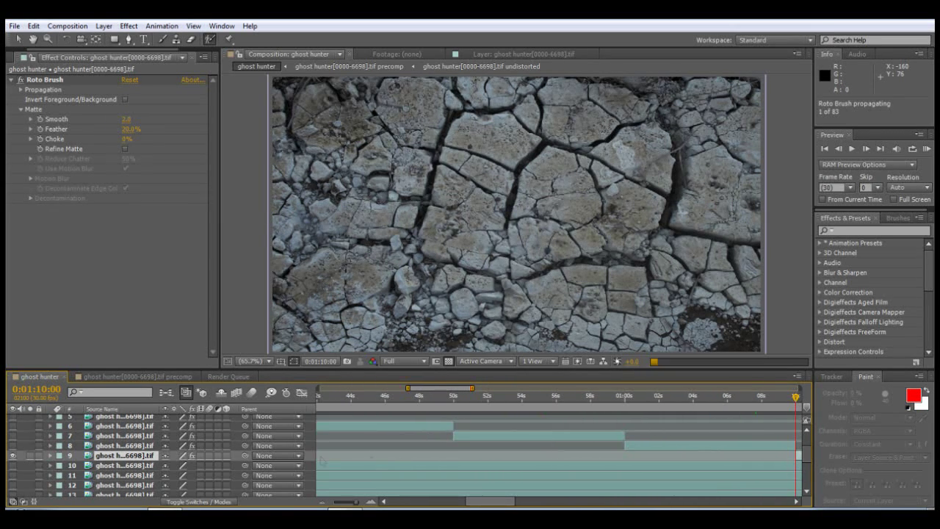
left_click_drag(477, 506, 502, 504)
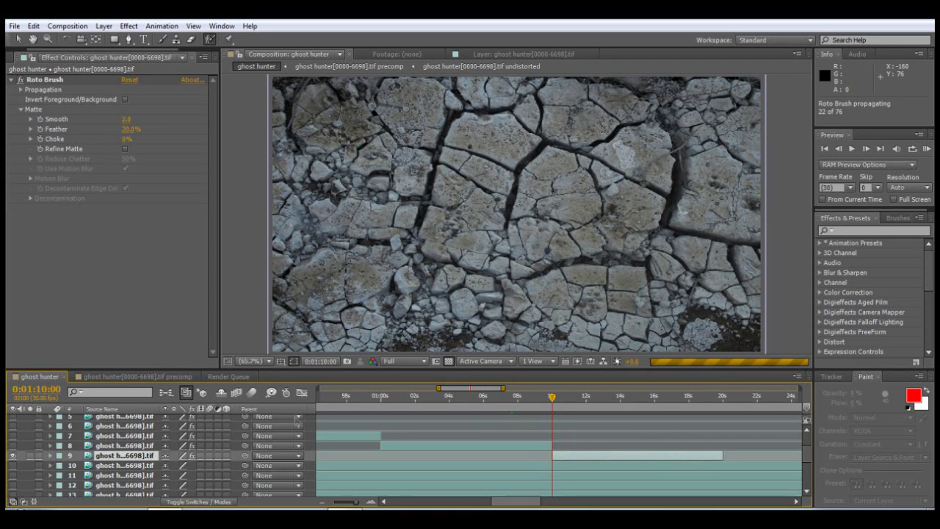
left_click(491, 55)
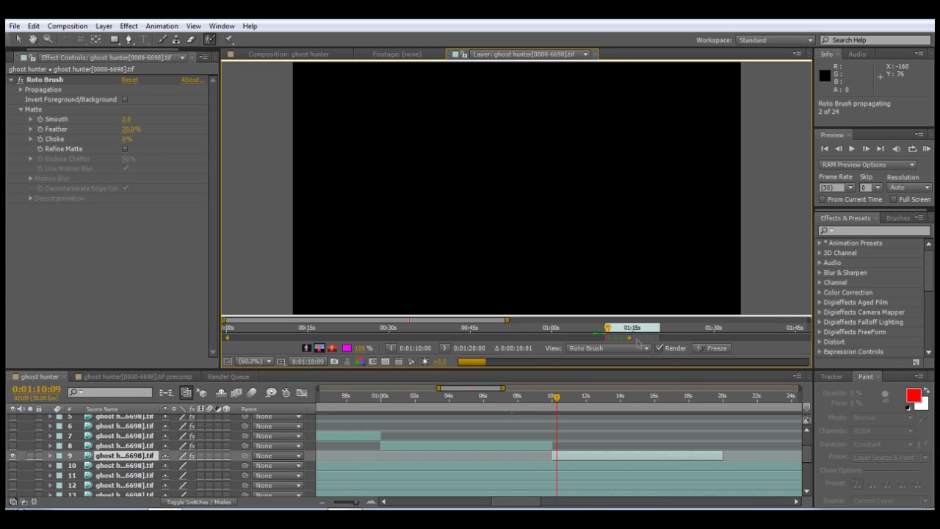
left_click(606, 331)
left_click(603, 329)
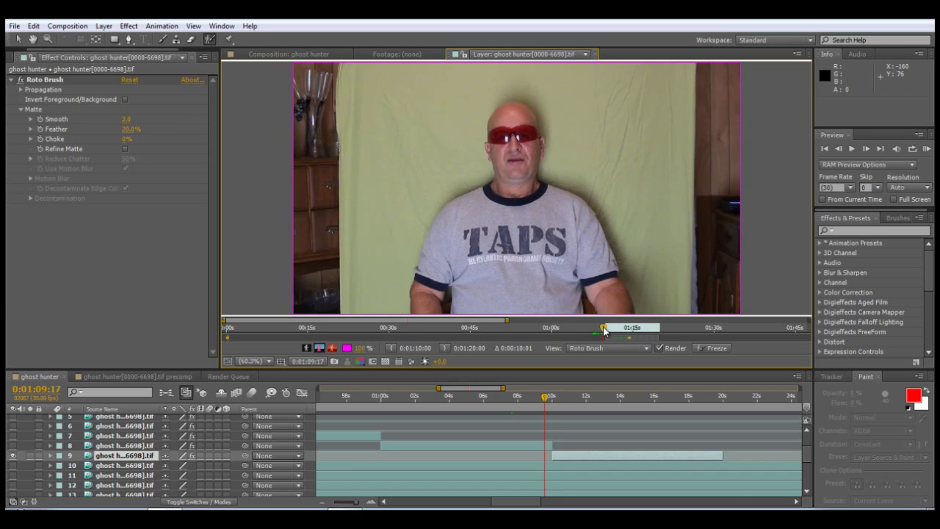